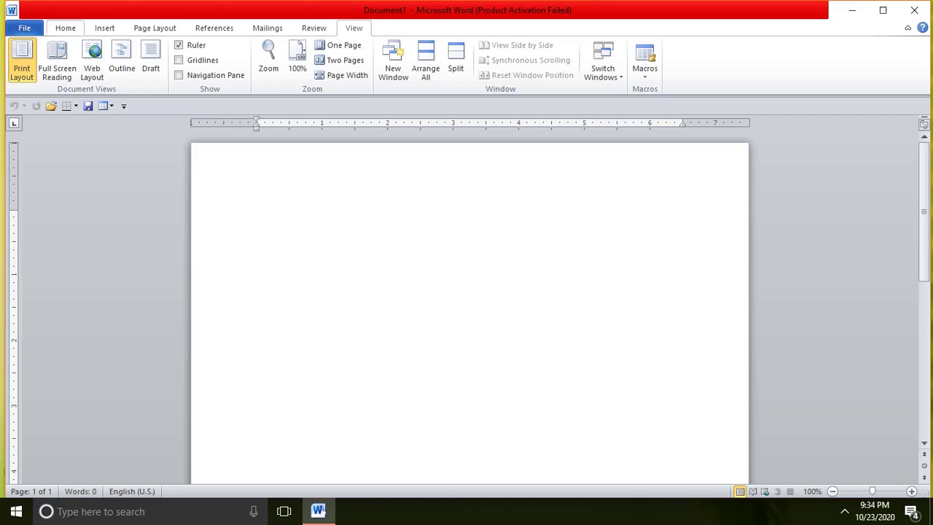
# Browse the Home, Insert, Page Layout, References, Mailings and Review tabs, ending on View
pyautogui.click(65, 28)
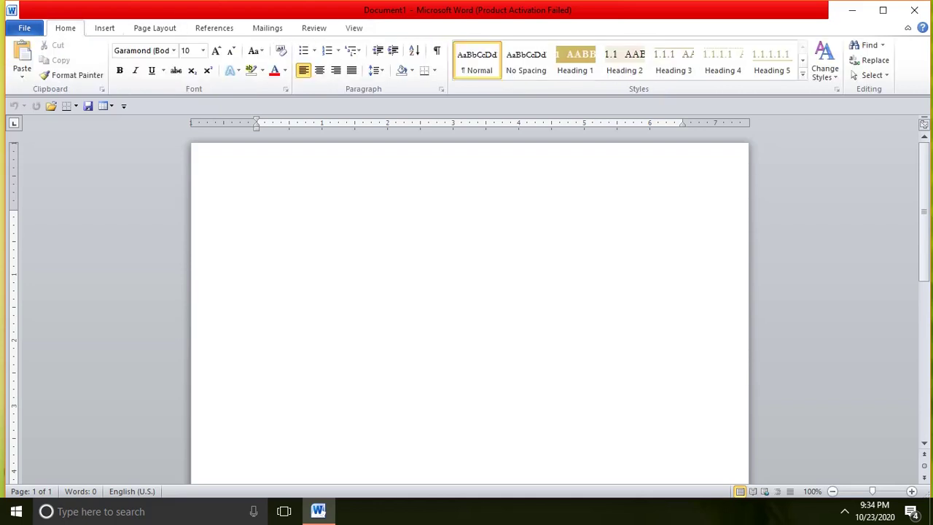
pyautogui.click(104, 28)
pyautogui.click(155, 28)
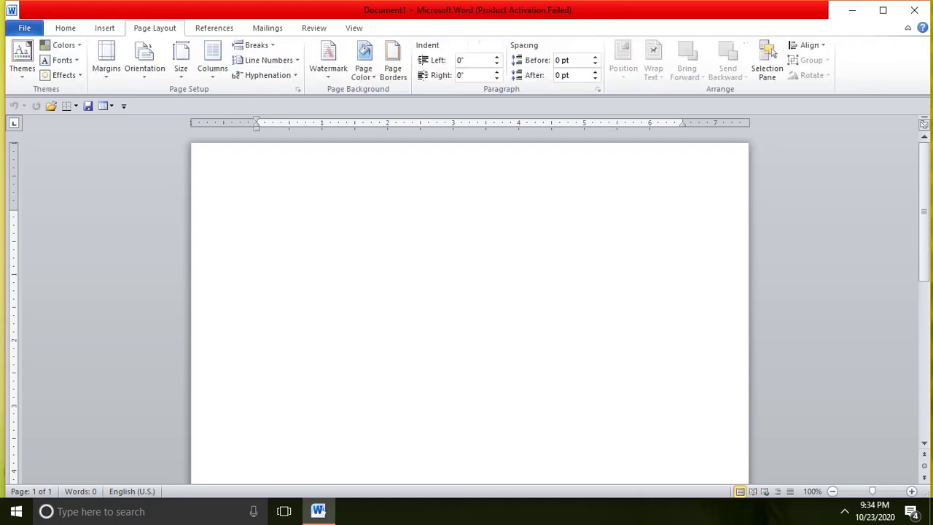
pyautogui.click(215, 28)
pyautogui.click(267, 28)
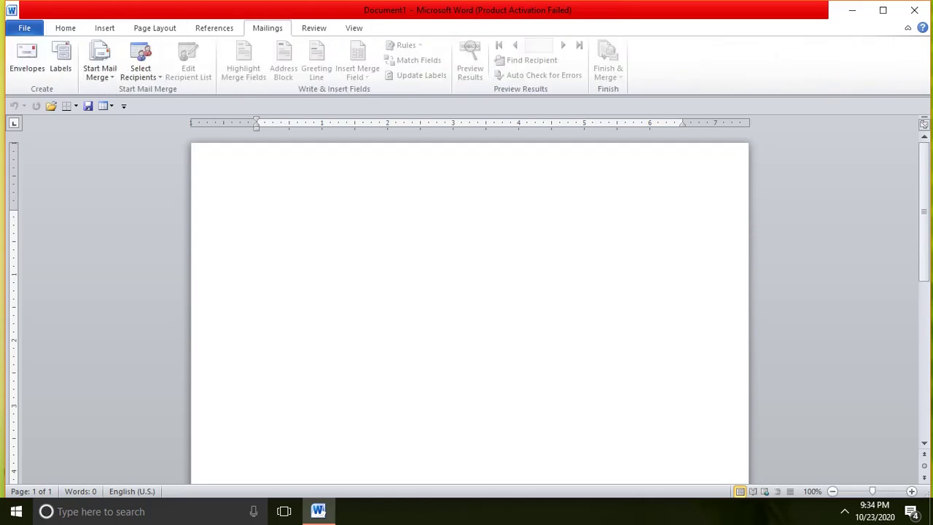
pyautogui.click(313, 27)
pyautogui.click(353, 28)
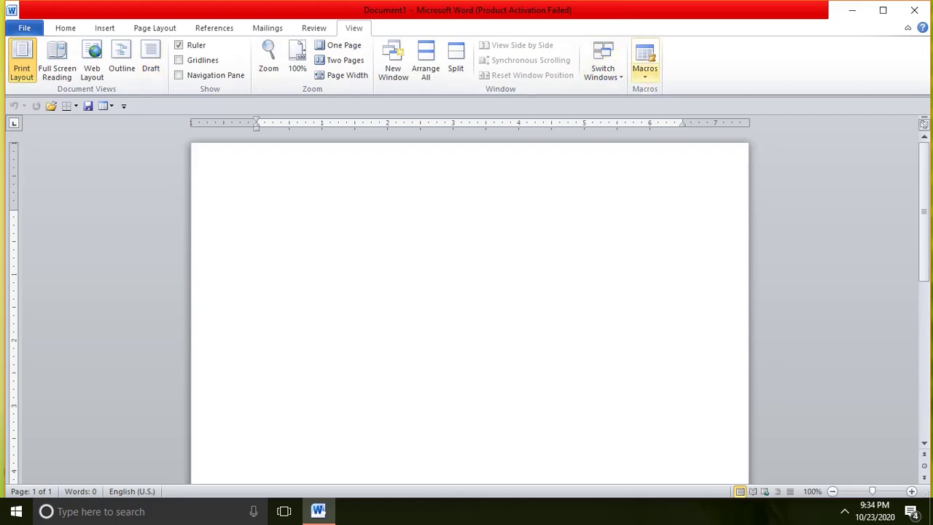
# Start recording a new macro and name it CMC
pyautogui.click(645, 73)
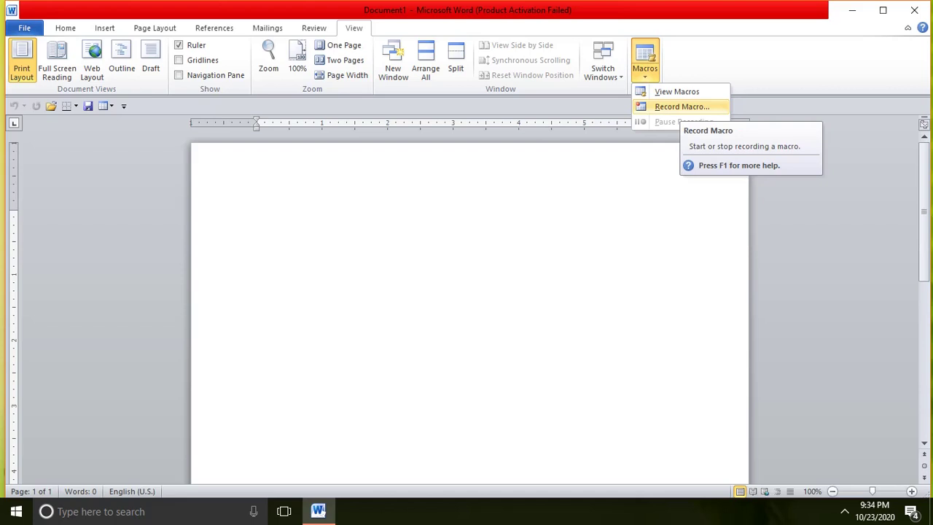
pyautogui.click(682, 107)
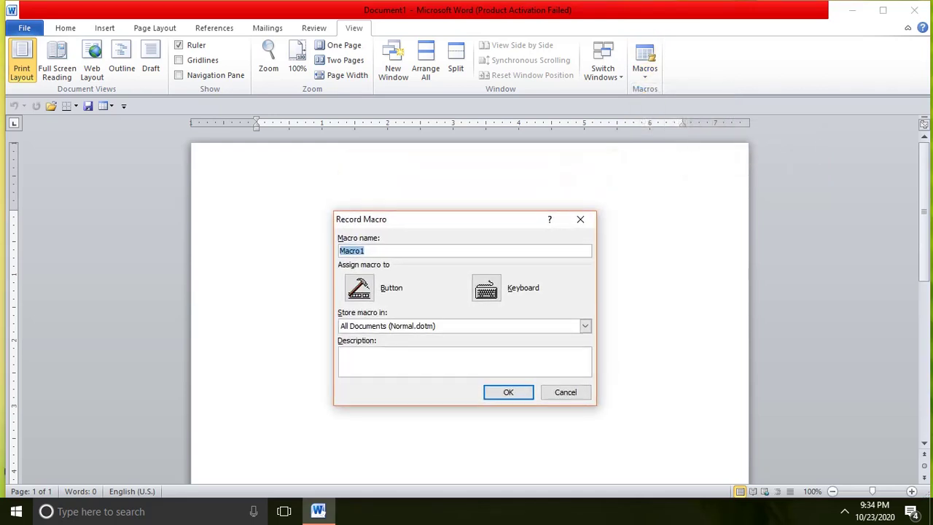
pyautogui.write('CM')
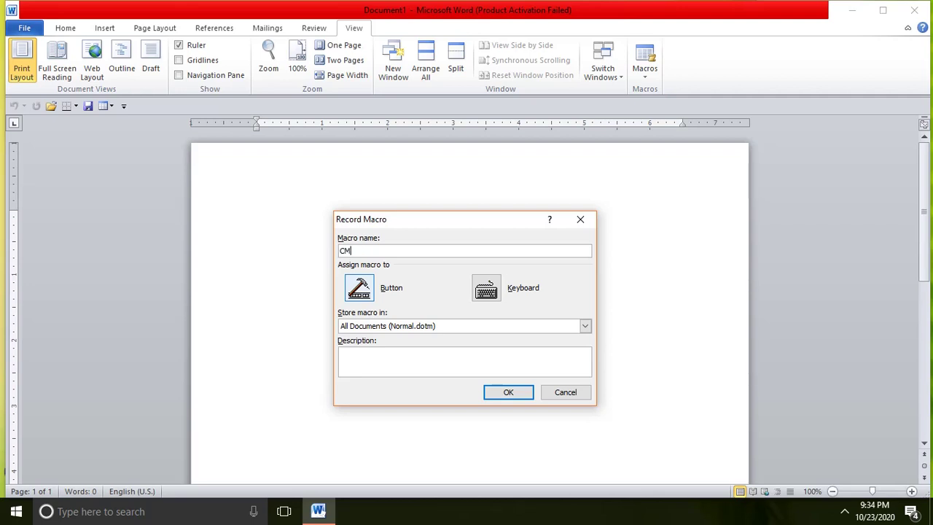
pyautogui.write('C')
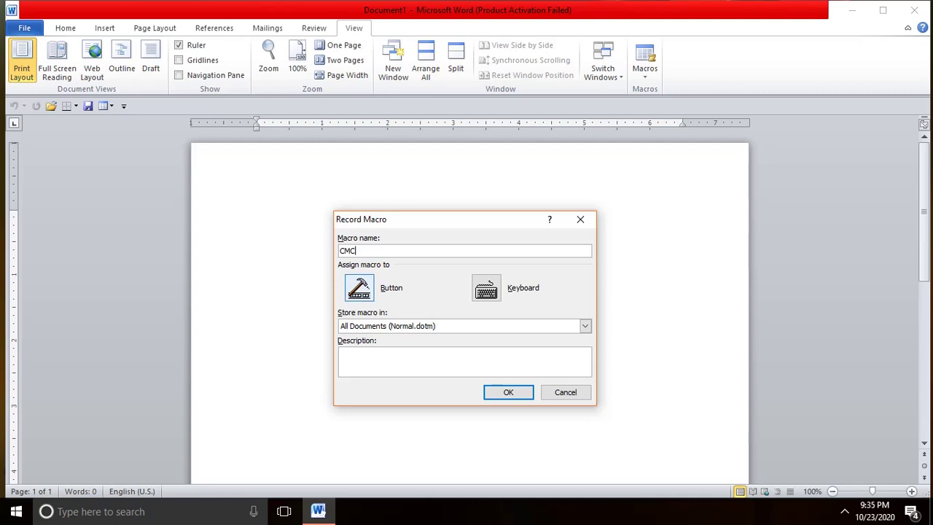
# Attach the CMC macro to a Quick Access Toolbar button and begin recording
pyautogui.click(360, 288)
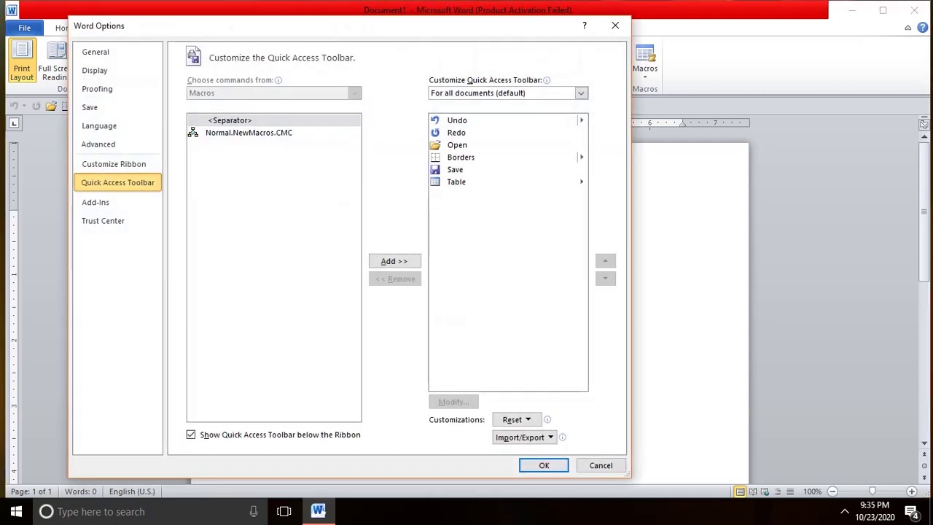
pyautogui.click(544, 465)
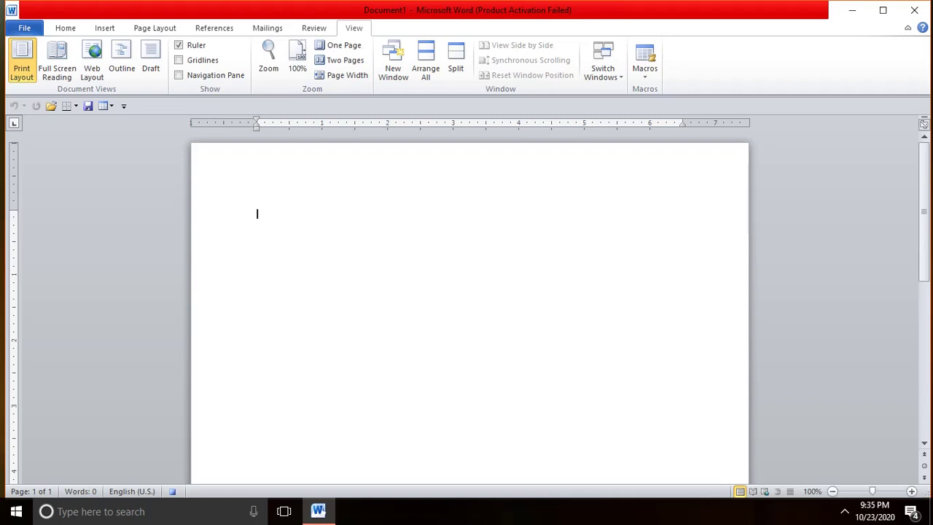
# Type the author's name sentence, then 'I AM LEARNING COMPUTER IN CMC COMPUTER.', fixing a typo
pyautogui.write('MY NAME')
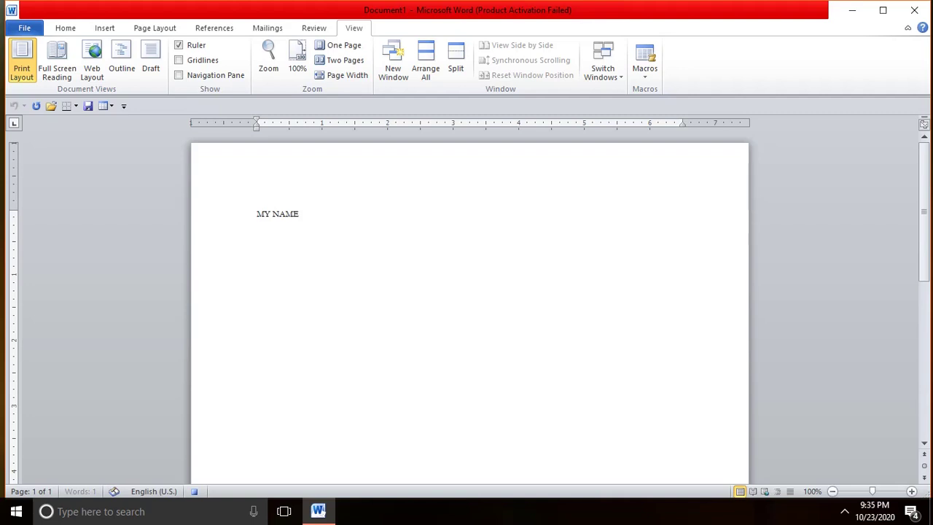
pyautogui.write(' IS RSA')
pyautogui.press('BackSpace')
pyautogui.press('BackSpace')
pyautogui.write('AJ.I')
pyautogui.write(' AM LEARNI')
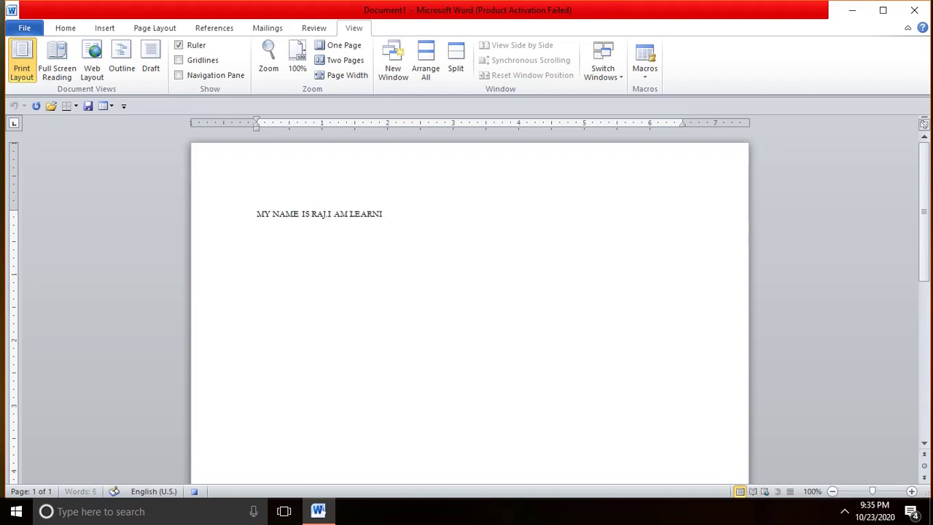
pyautogui.write('NG COMPU')
pyautogui.write('TER IN CMC')
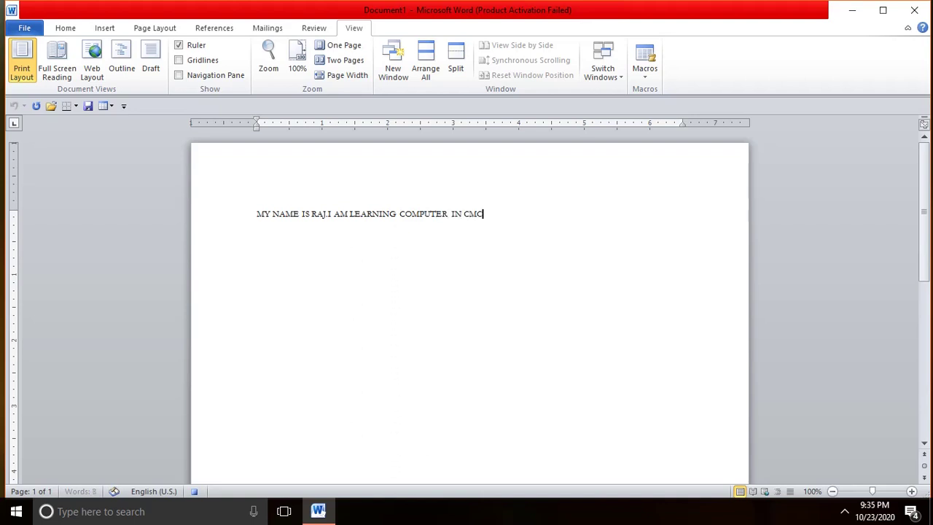
pyautogui.write(' COM')
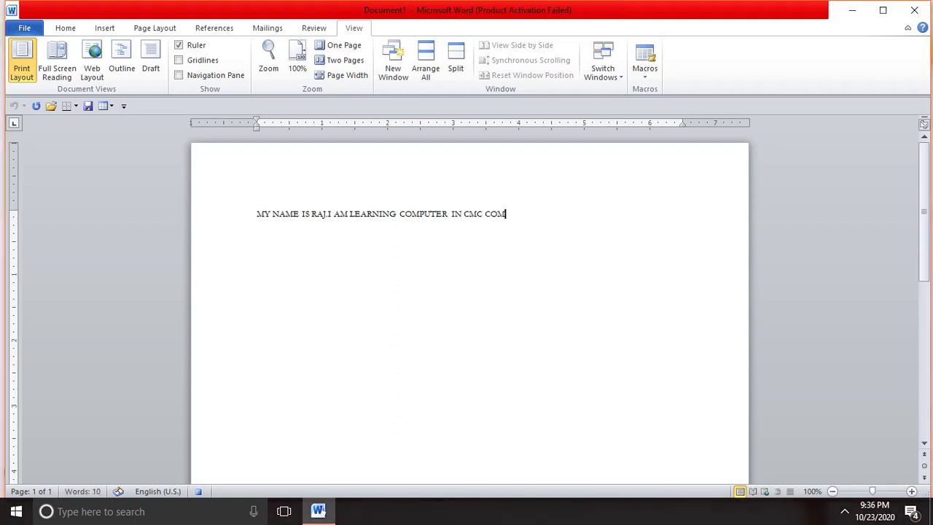
pyautogui.write('PUTER.')
# Select the sentence, enlarge its font two steps, and make it underlined and bold
pyautogui.hotkey('shift', 'Left')
pyautogui.hotkey('shift', 'Left')
pyautogui.hotkey('shift', 'Left')
pyautogui.hotkey('shift', 'Left')
pyautogui.hotkey('shift', 'Left')
pyautogui.hotkey('shift', 'Left')
pyautogui.hotkey('shift', 'Left')
pyautogui.hotkey('shift', 'Left')
pyautogui.hotkey('shift', 'Left')
pyautogui.hotkey('shift', 'Left')
pyautogui.hotkey('shift', 'Left')
pyautogui.hotkey('shift', 'Left')
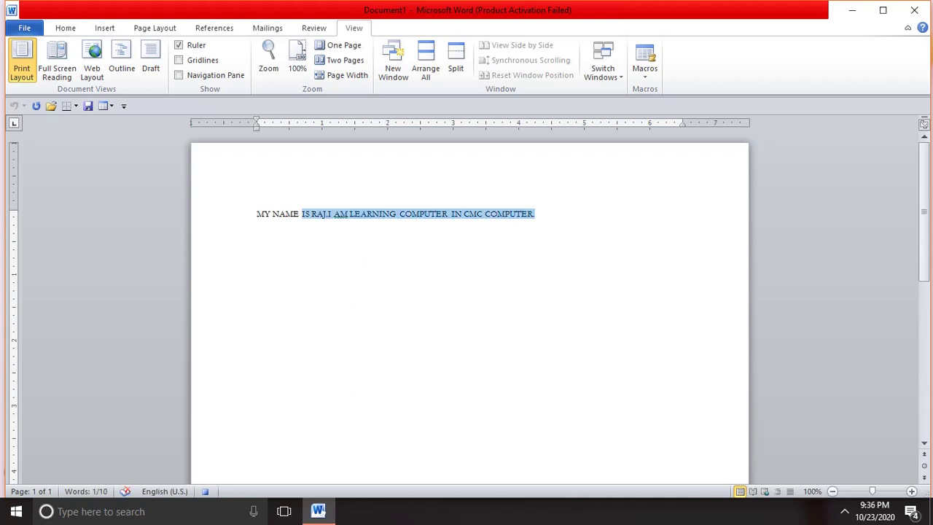
pyautogui.hotkey('shift', 'Left')
pyautogui.hotkey('shift', 'Left')
pyautogui.hotkey('shift', 'Left')
pyautogui.hotkey('shift', 'Left')
pyautogui.hotkey('shift', 'Left')
pyautogui.hotkey('ctrl', ']')
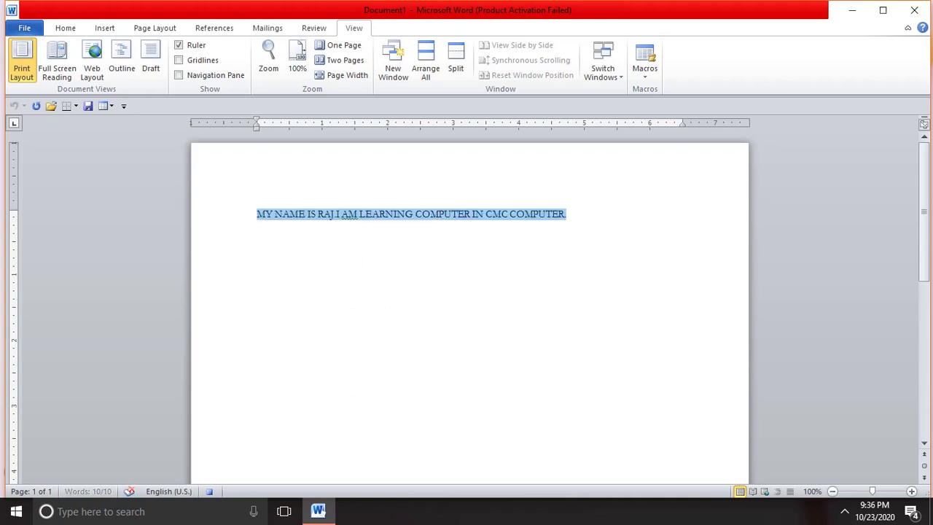
pyautogui.hotkey('ctrl', ']')
pyautogui.hotkey('ctrl', ']')
pyautogui.hotkey('ctrl', ']')
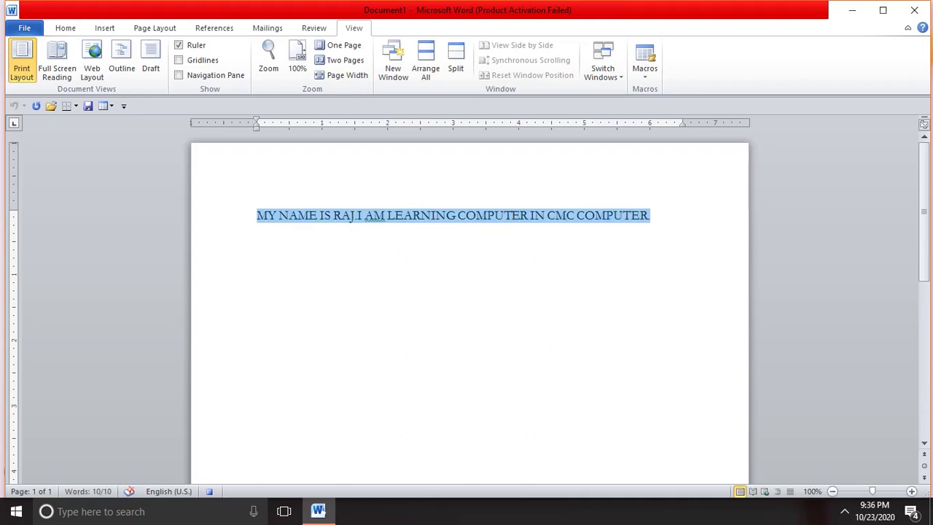
pyautogui.hotkey('ctrl', 'u')
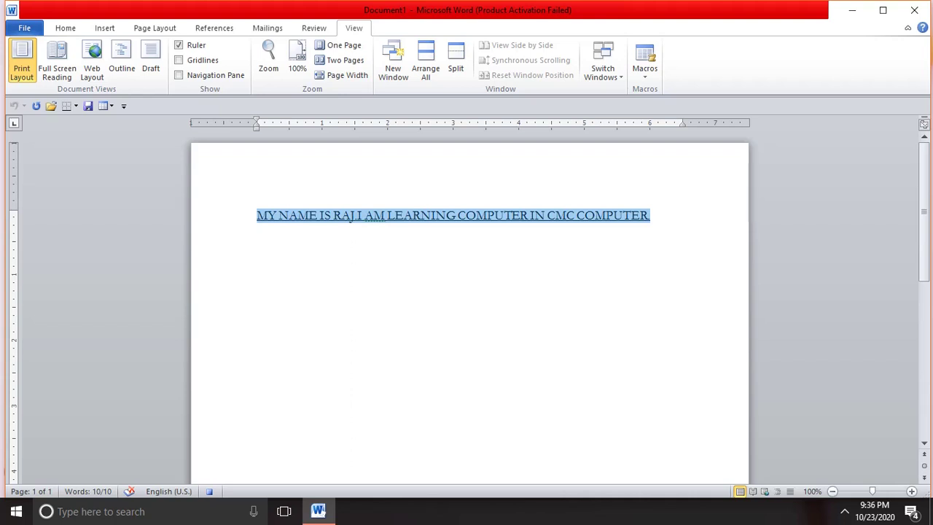
pyautogui.hotkey('ctrl', 'b')
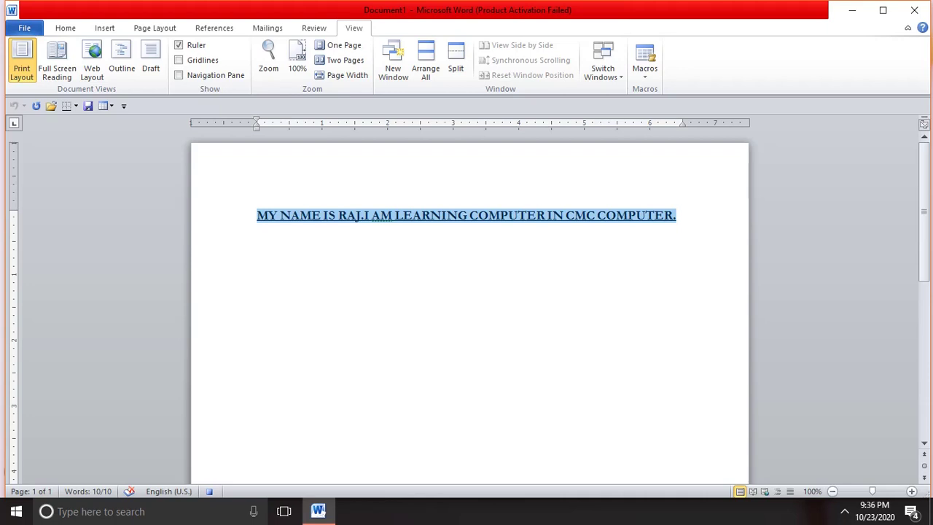
pyautogui.click(644, 69)
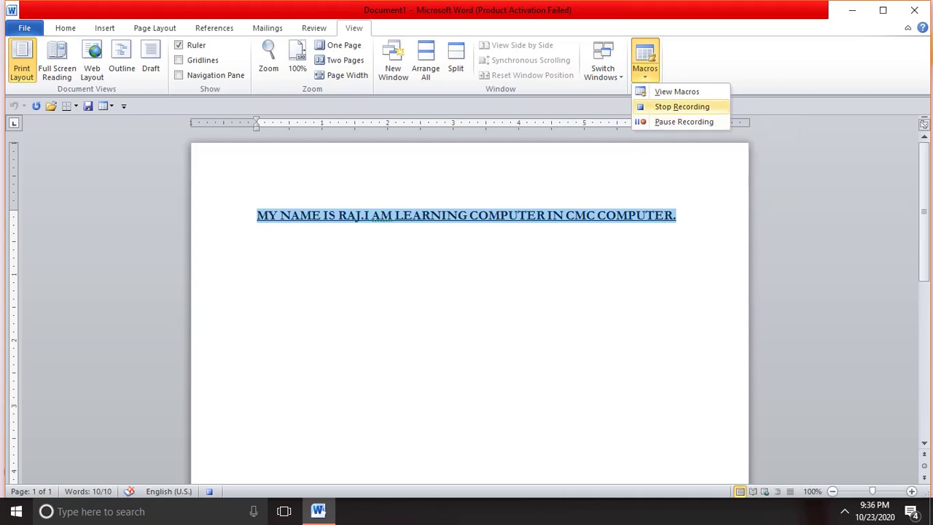
# Stop recording the CMC macro and add a blank line below the sentence
pyautogui.click(682, 106)
pyautogui.click(677, 215)
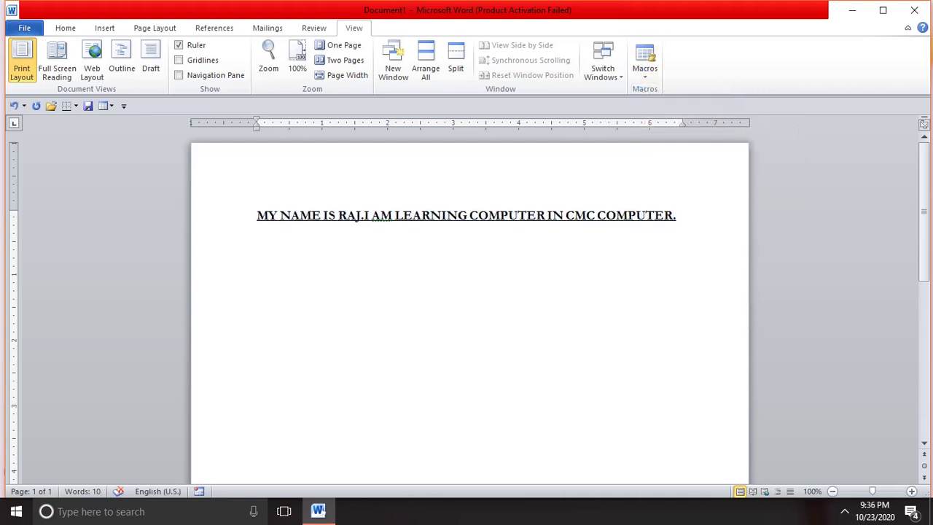
pyautogui.press('Return')
pyautogui.press('Return')
# Add the line 'CMC IT PROGRAM.' and start a new line after it
pyautogui.write('CMC')
pyautogui.write(' IT PRO')
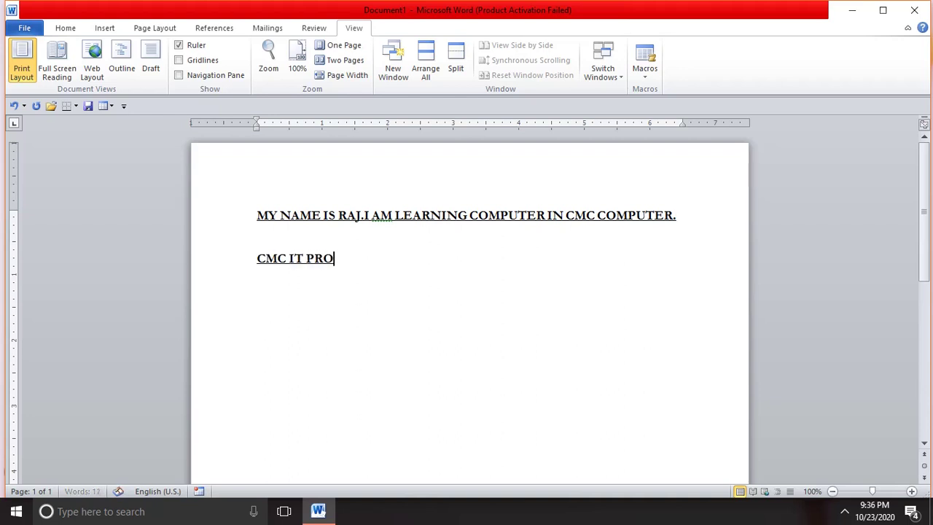
pyautogui.write('GRAM')
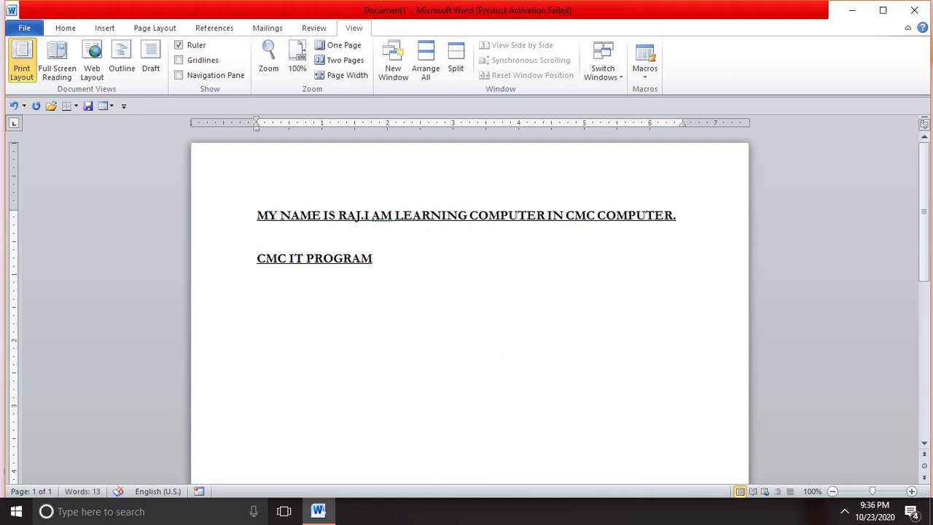
pyautogui.write('.')
pyautogui.press('Return')
pyautogui.click(644, 62)
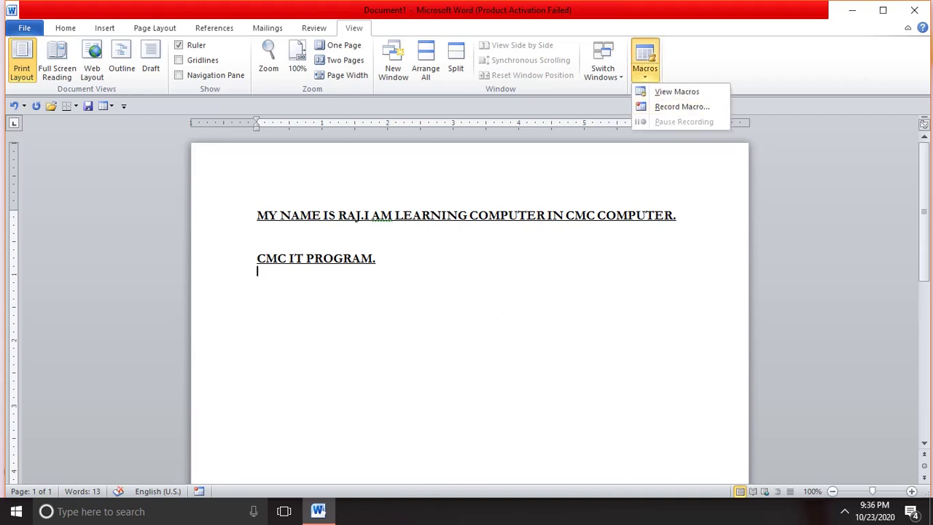
pyautogui.press('Escape')
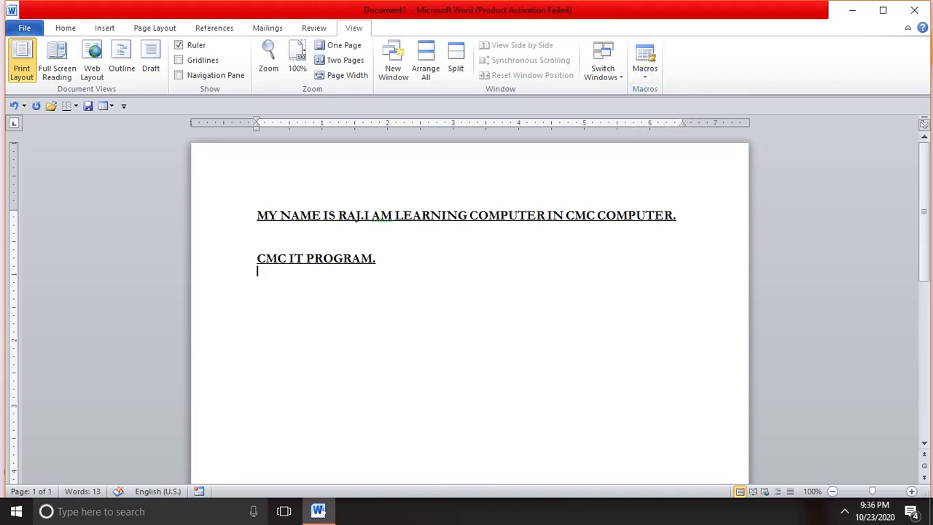
# Create a new blank document, Document2, and bring up the View tab's Macros menu
pyautogui.click(24, 27)
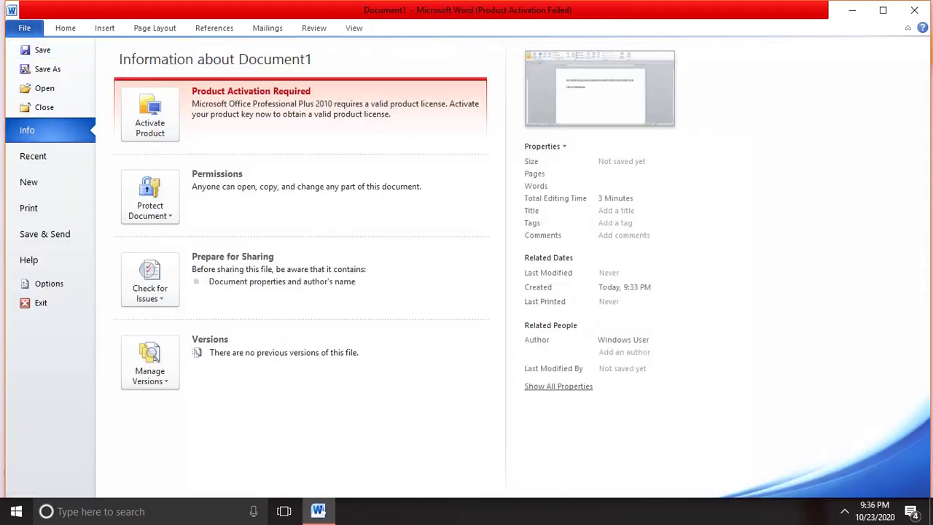
pyautogui.click(29, 181)
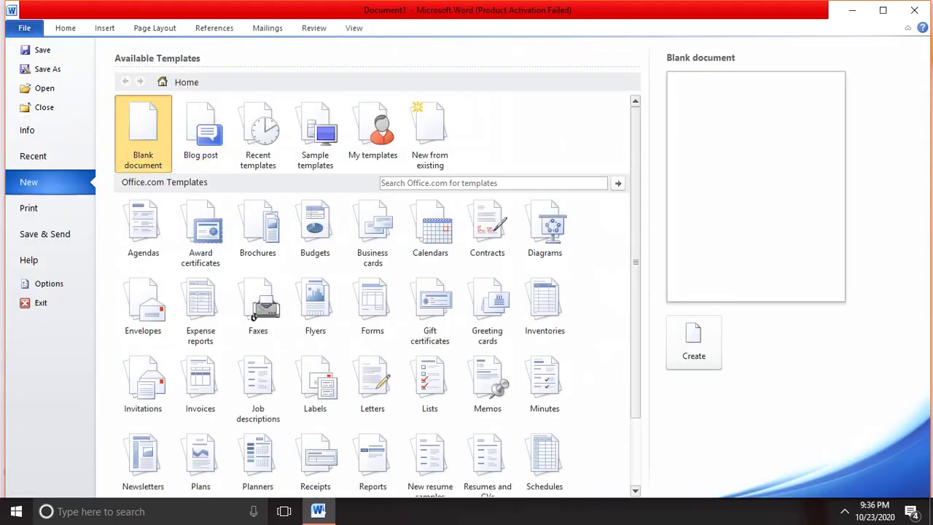
pyautogui.click(693, 341)
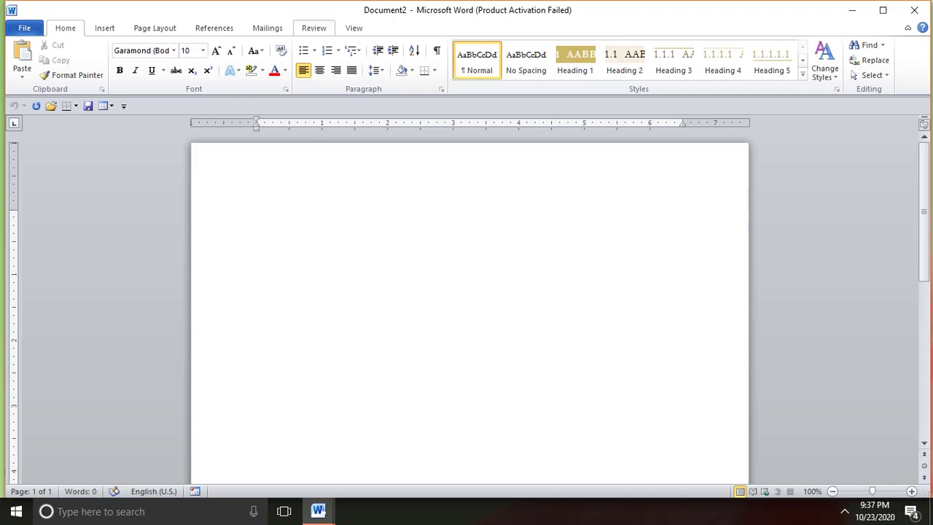
pyautogui.click(354, 28)
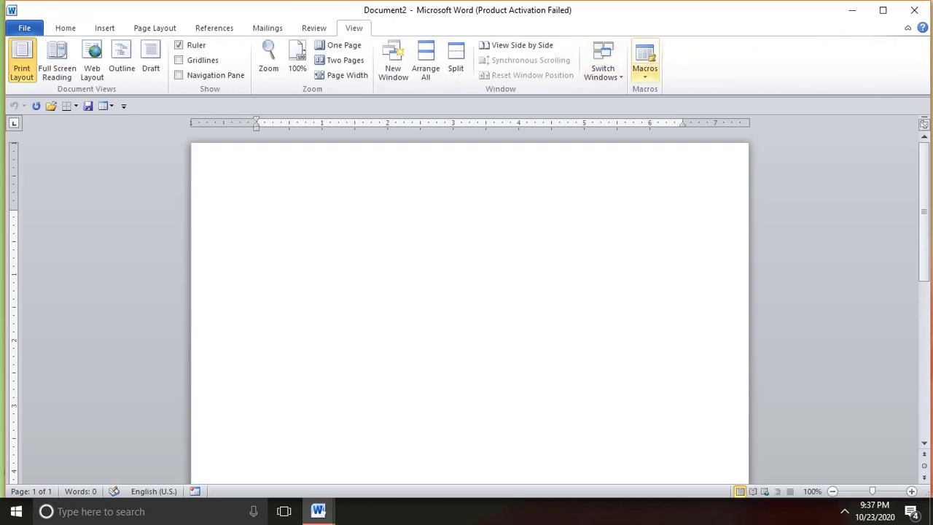
pyautogui.click(645, 62)
# Run CMC from the macro list so its bold underlined sentence fills Document2
pyautogui.click(676, 92)
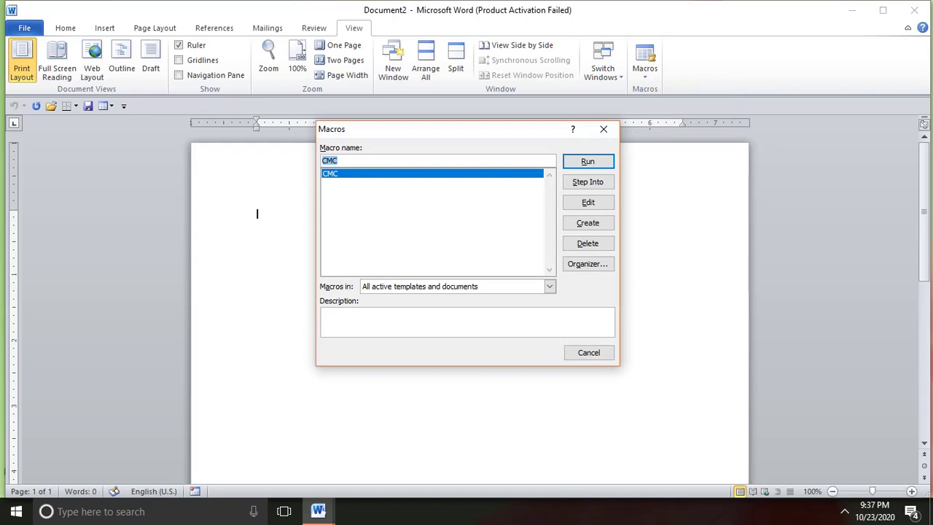
pyautogui.click(587, 161)
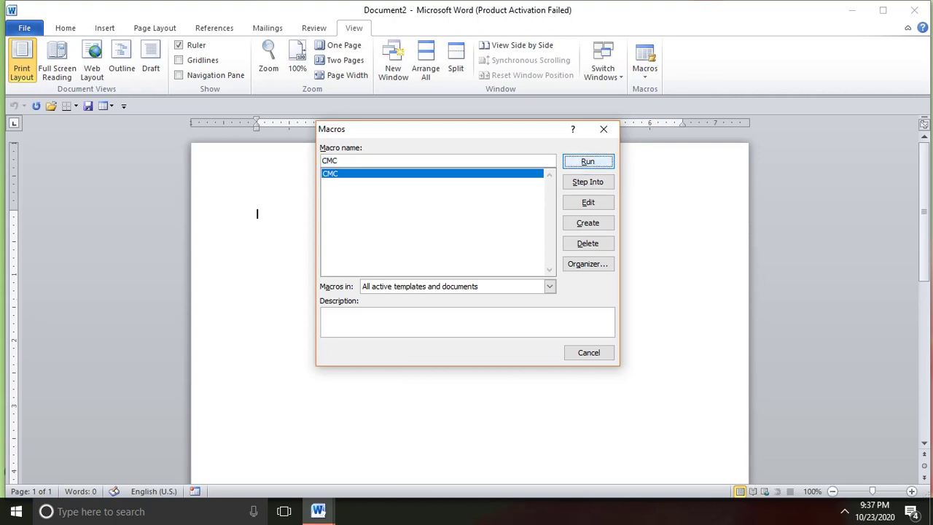
pyautogui.click(548, 215)
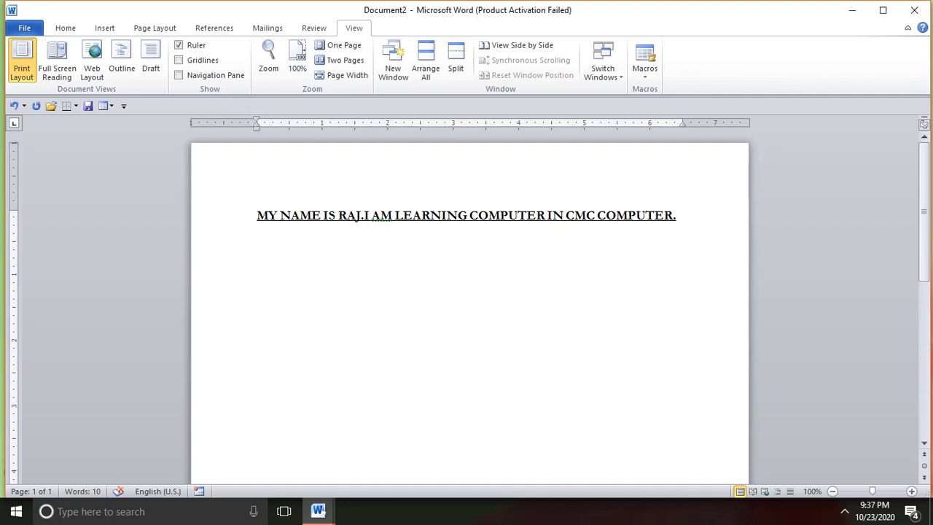
# Delete the CMC macro from the View Macros list, confirming with Yes, and close the list
pyautogui.click(645, 62)
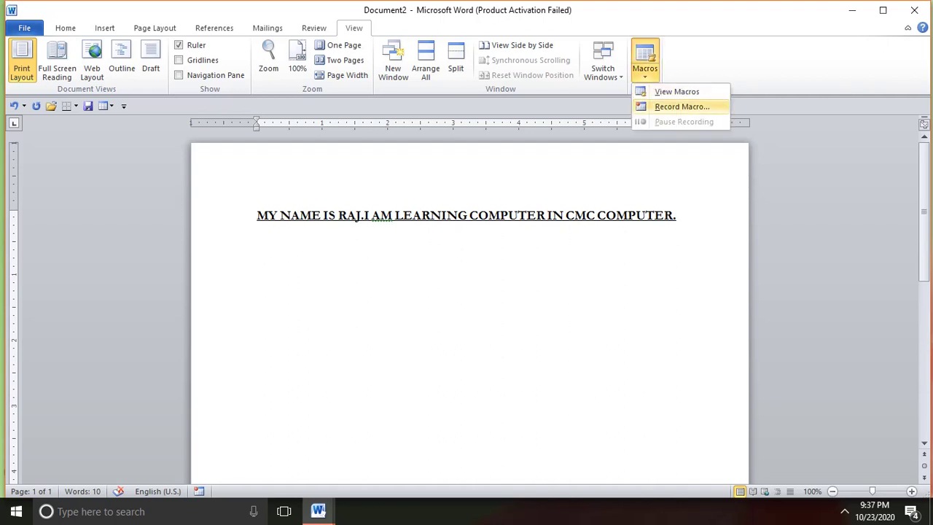
pyautogui.click(676, 91)
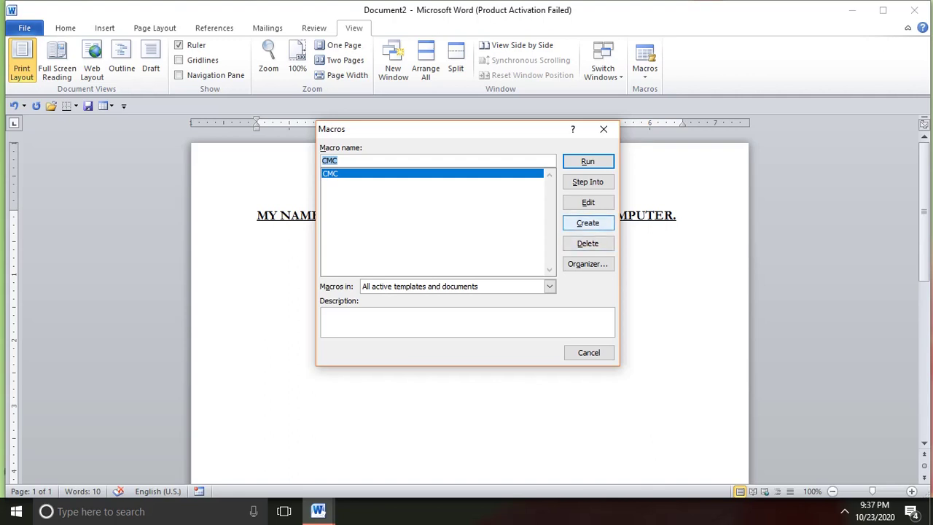
pyautogui.click(587, 243)
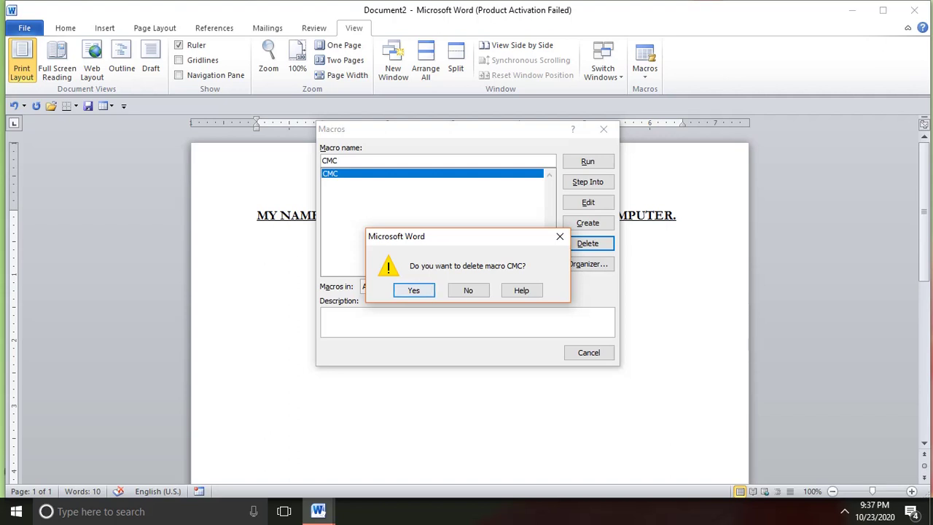
pyautogui.press('Return')
pyautogui.click(588, 352)
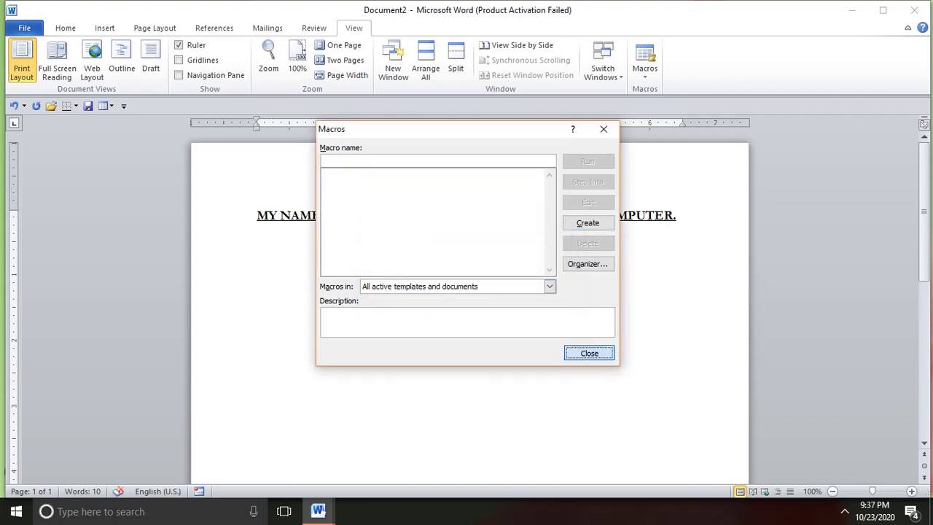
pyautogui.click(24, 28)
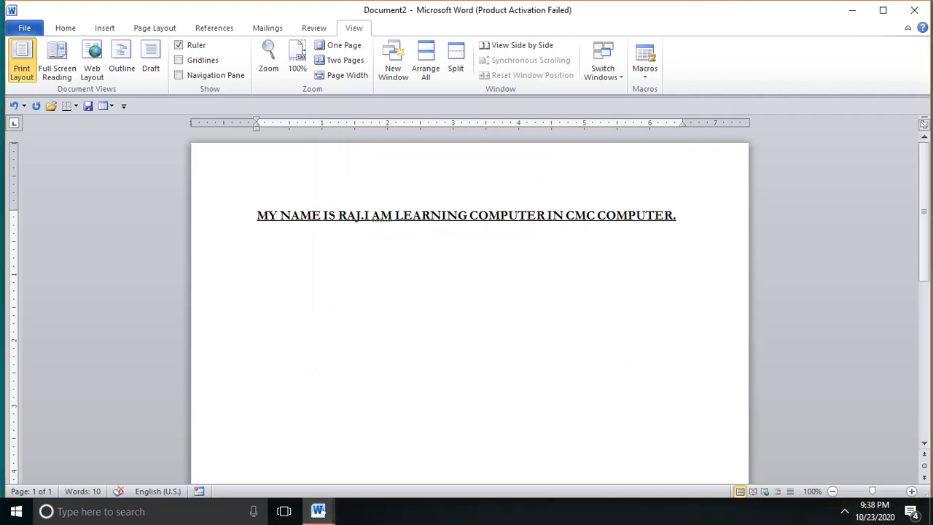
# Create blank Document3 and verify the View Macros list contains no macros
pyautogui.click(29, 182)
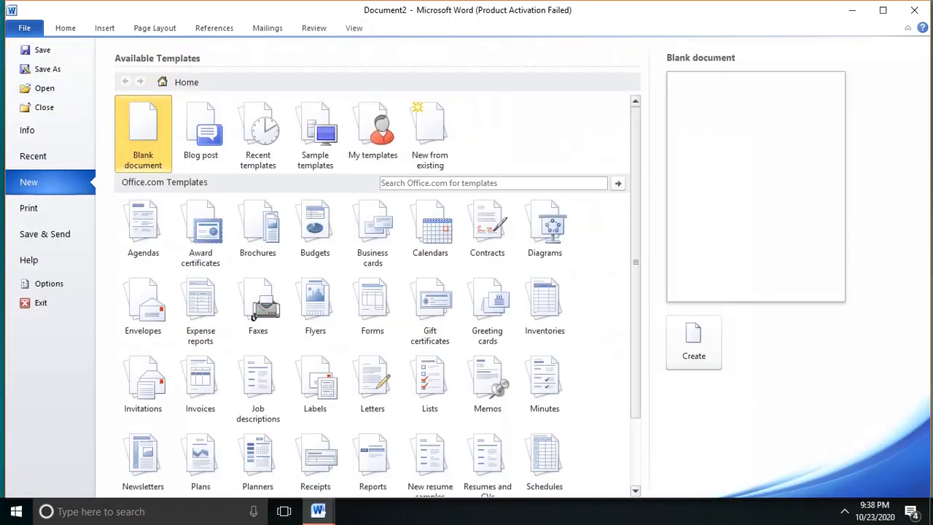
pyautogui.click(693, 342)
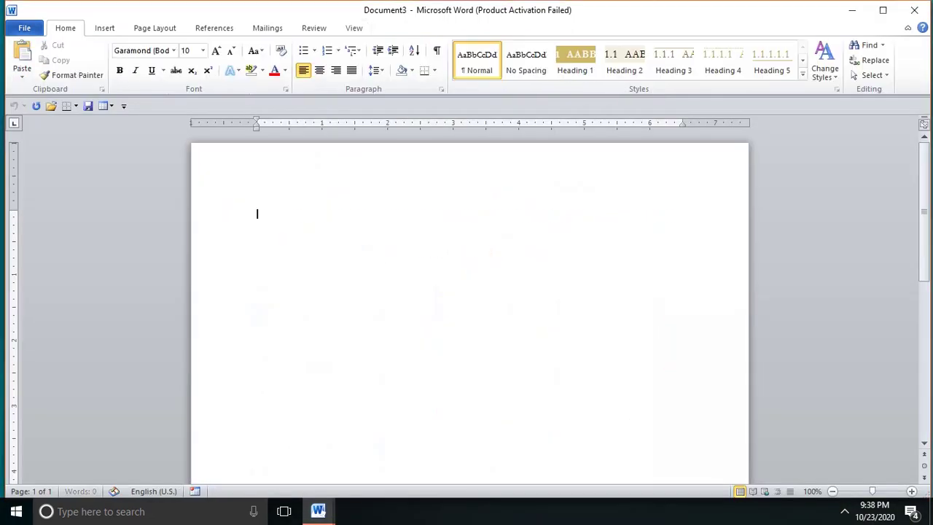
pyautogui.click(354, 27)
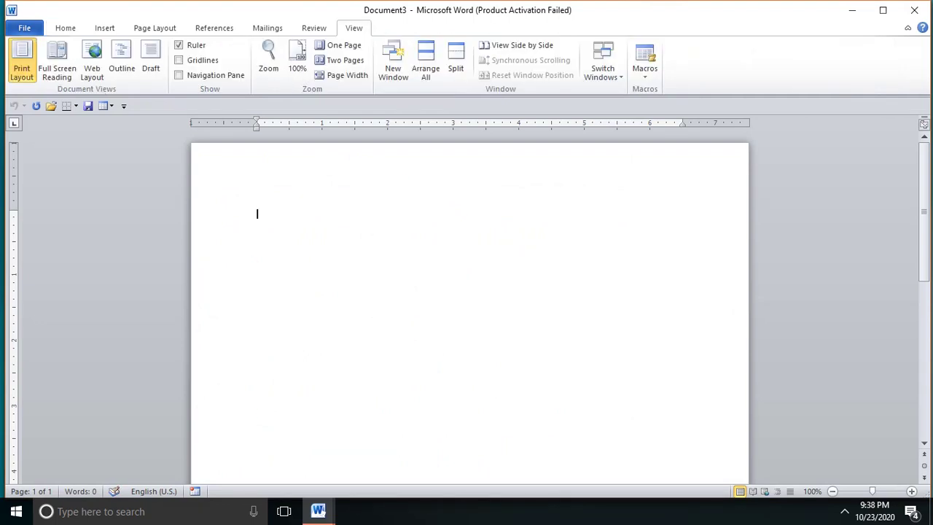
pyautogui.click(644, 62)
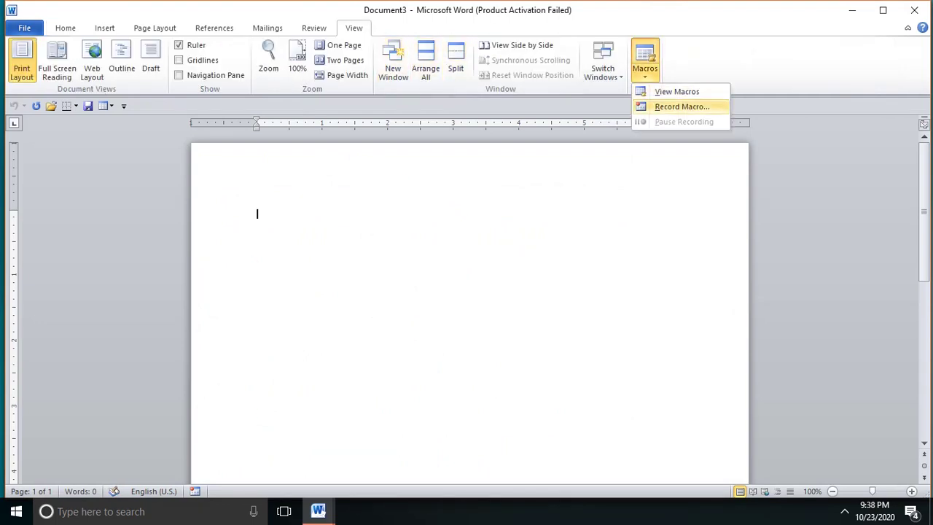
pyautogui.click(676, 91)
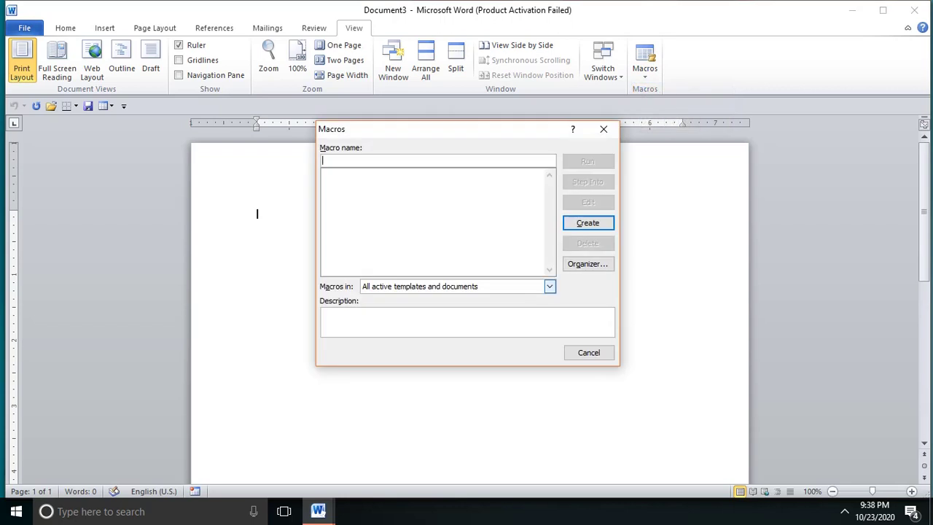
pyautogui.press('Escape')
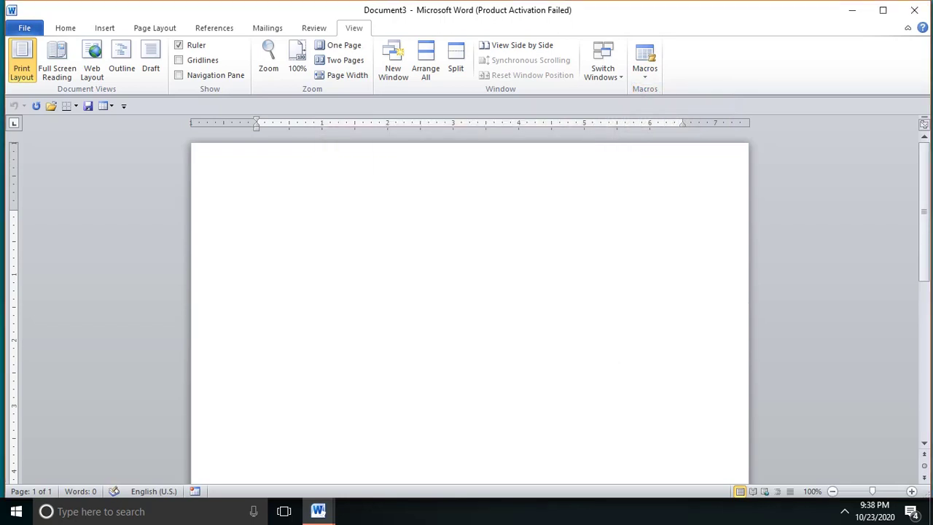